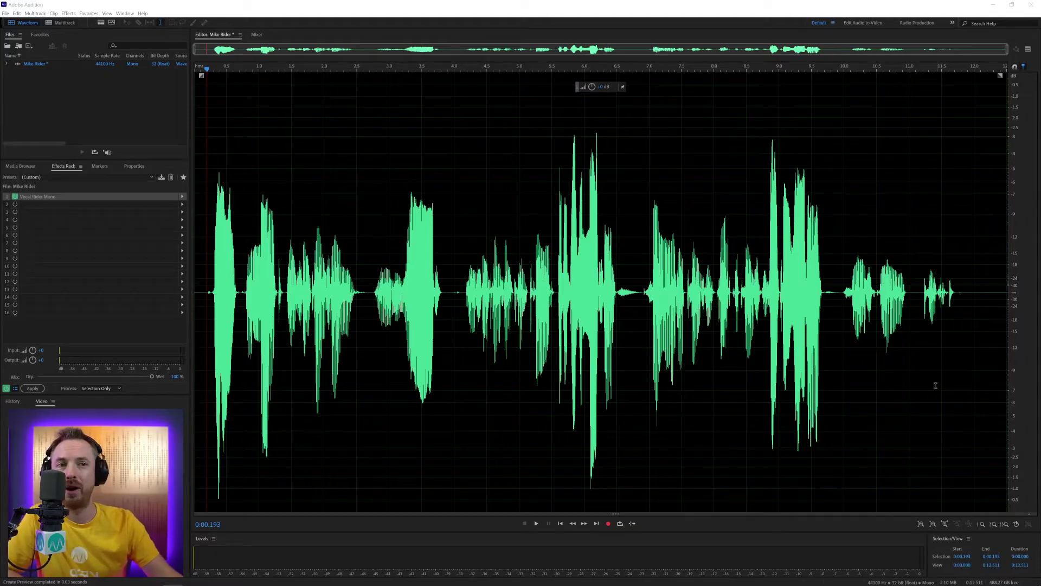
Step: Select loud peaks and quiet passages of the waveform in turn to compare their levels, and return the playhead to just before the speech
left_click_drag(224, 325, 232, 325)
left_click_drag(592, 336, 602, 337)
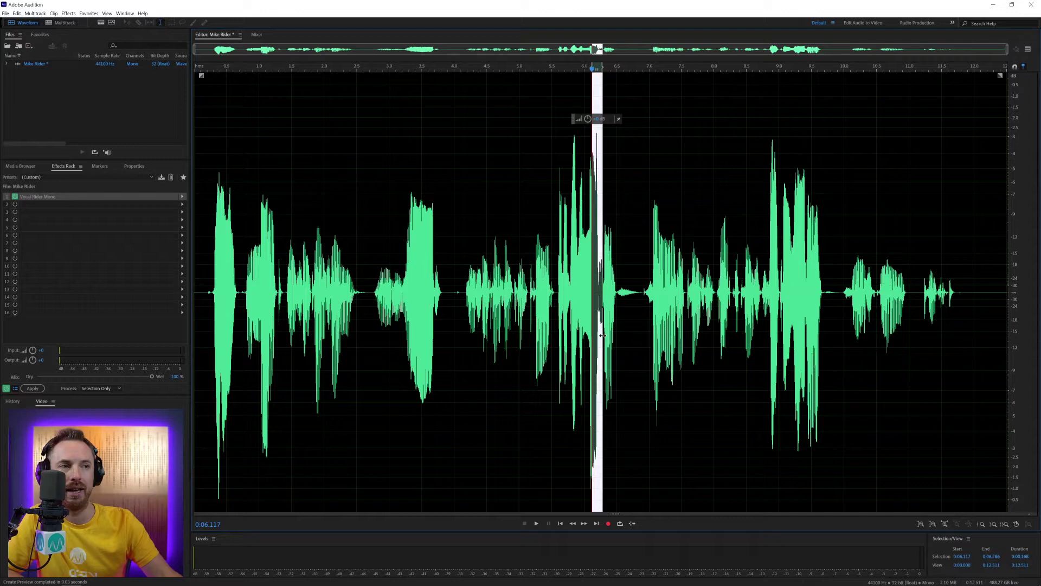
left_click_drag(293, 325, 341, 326)
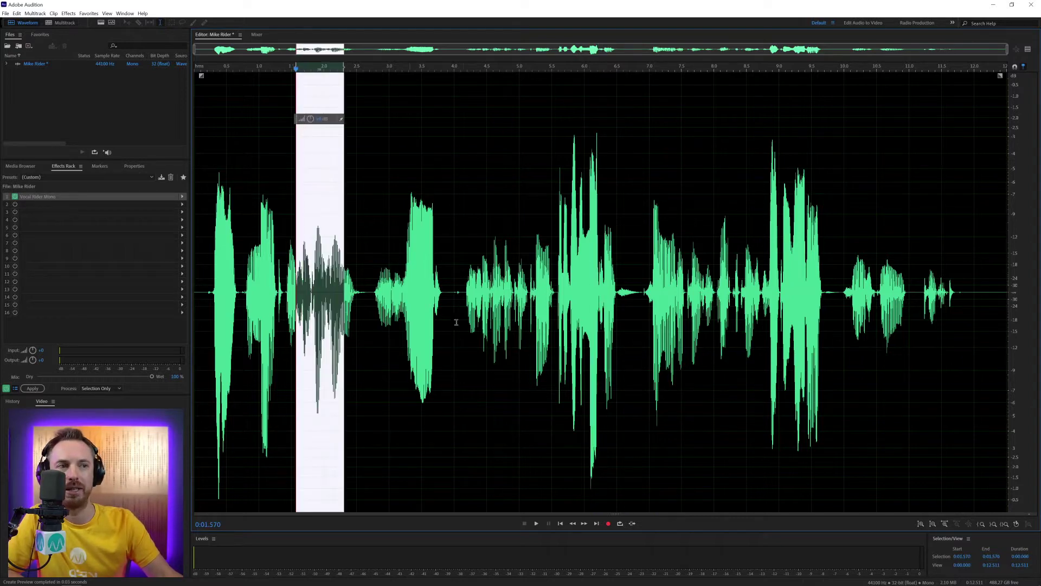
left_click_drag(477, 325, 533, 325)
left_click_drag(700, 307, 776, 307)
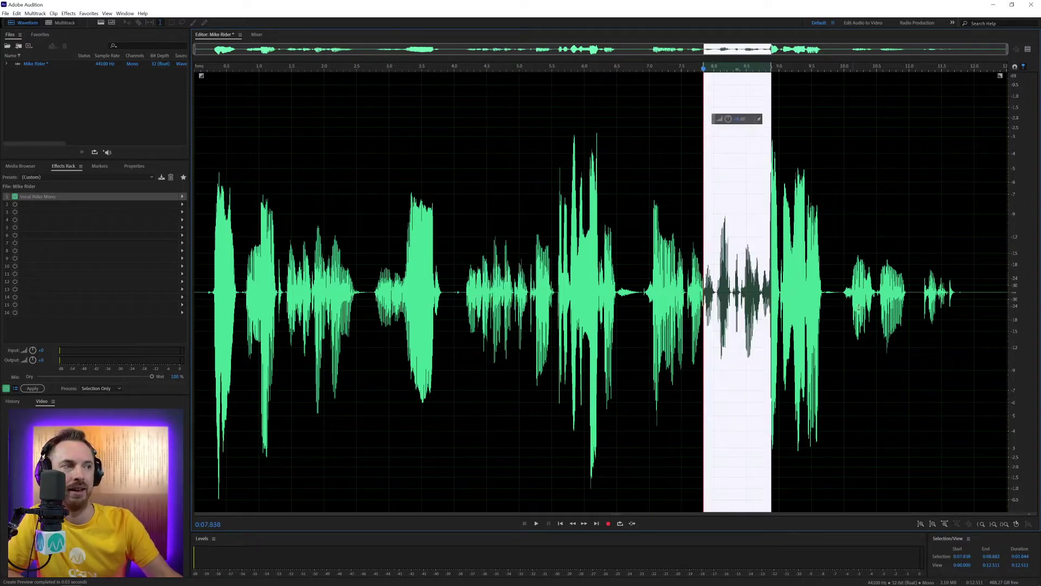
left_click_drag(859, 307, 953, 307)
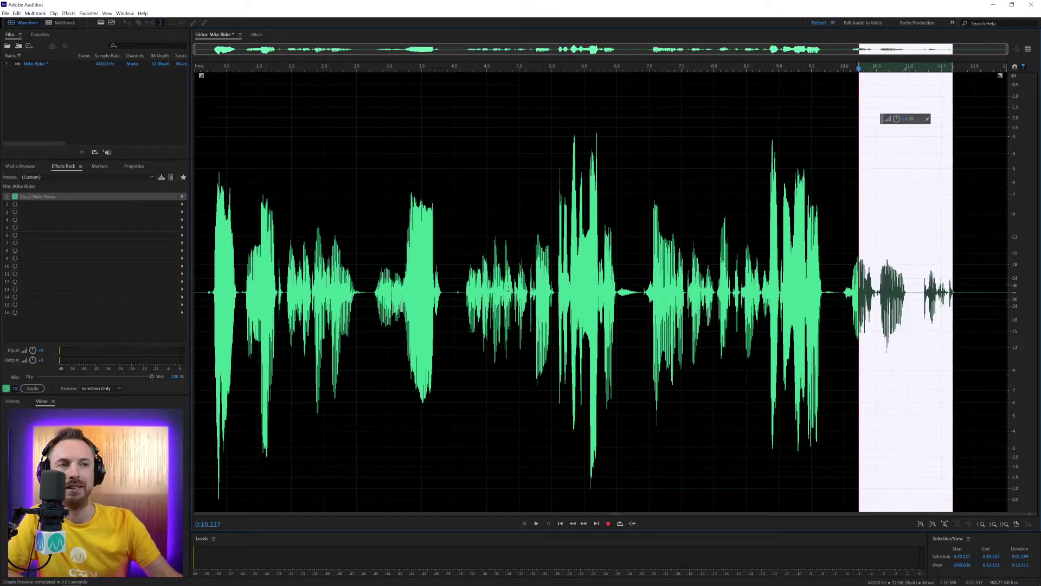
left_click(205, 288)
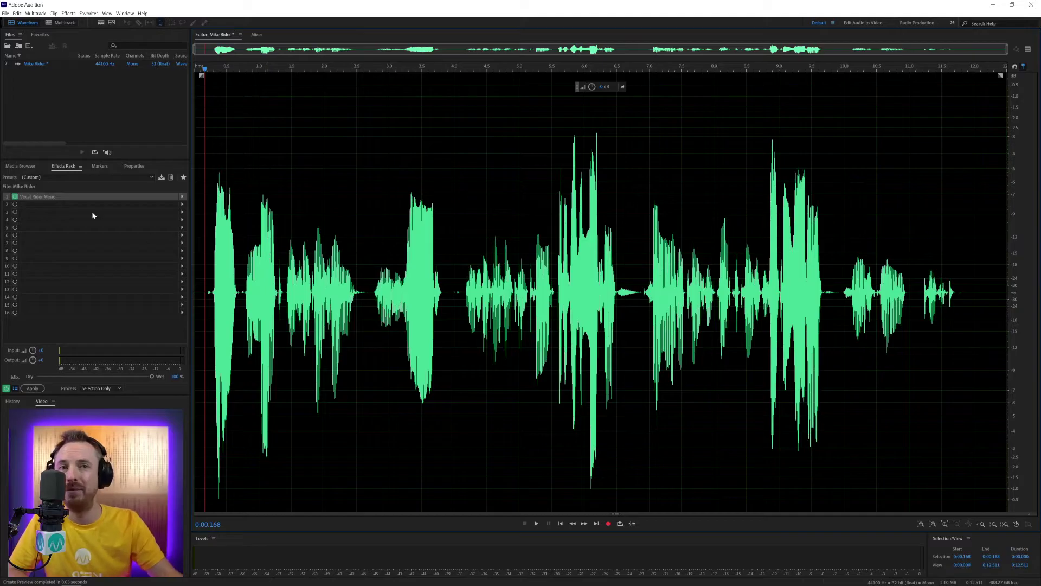
Step: Open the Vocal Rider Mono rack effect and play the recording with the effect bypassed
double_click(53, 197)
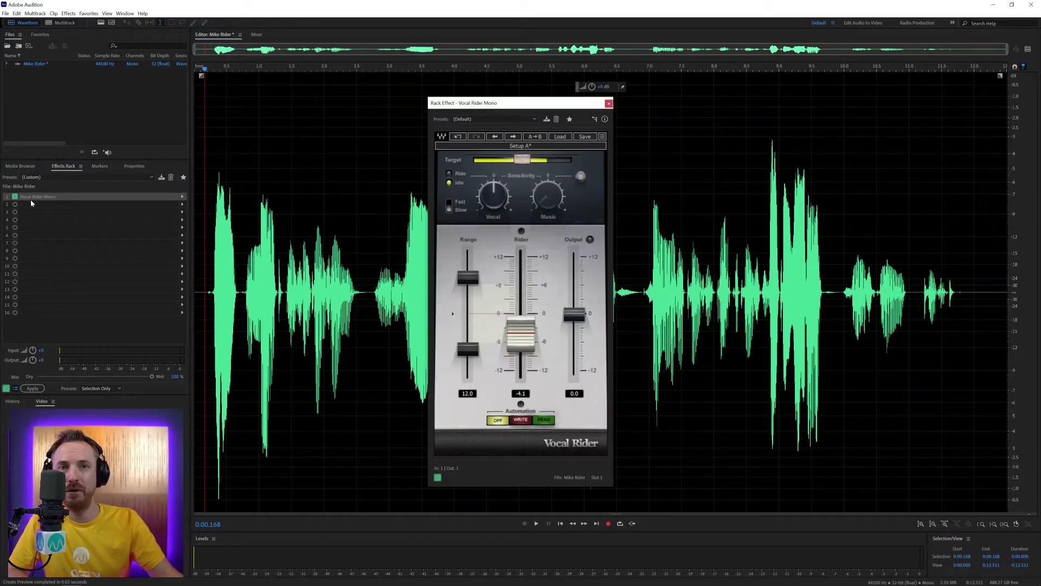
left_click(14, 197)
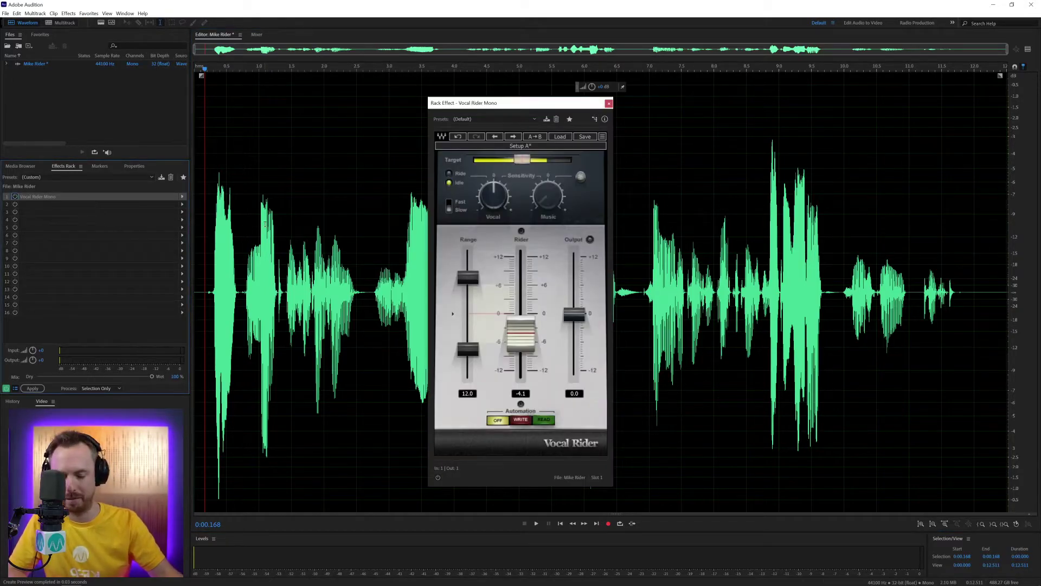
key("space")
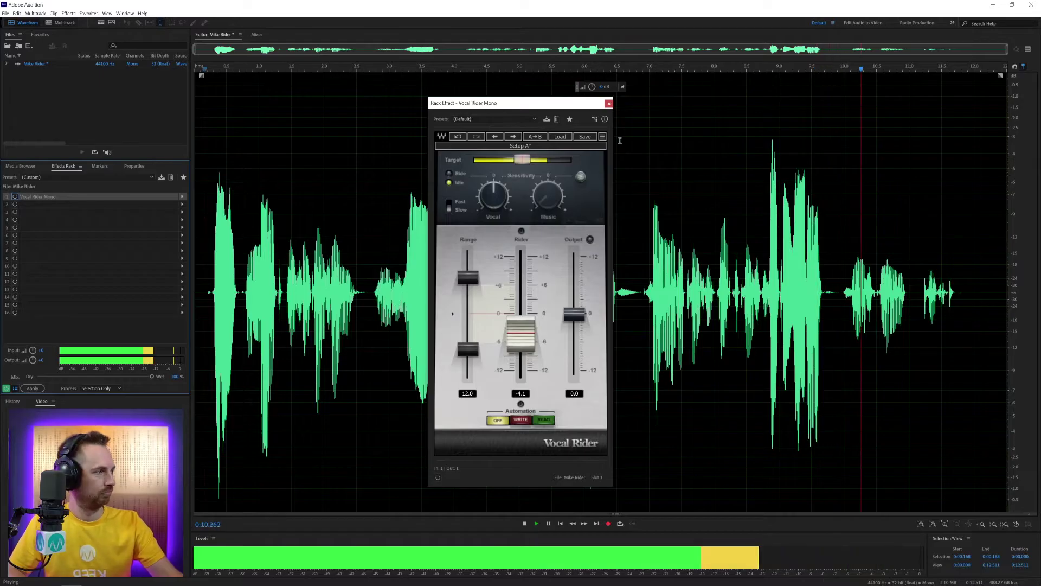
key("space")
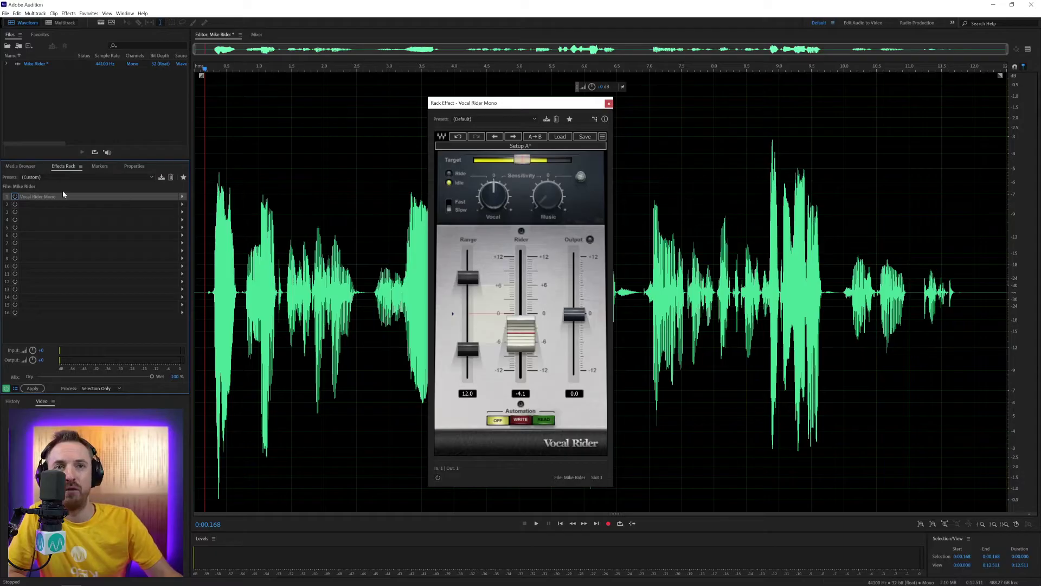
Step: Re-enable Vocal Rider Mono and play the recording through the effect
left_click(15, 197)
key("space")
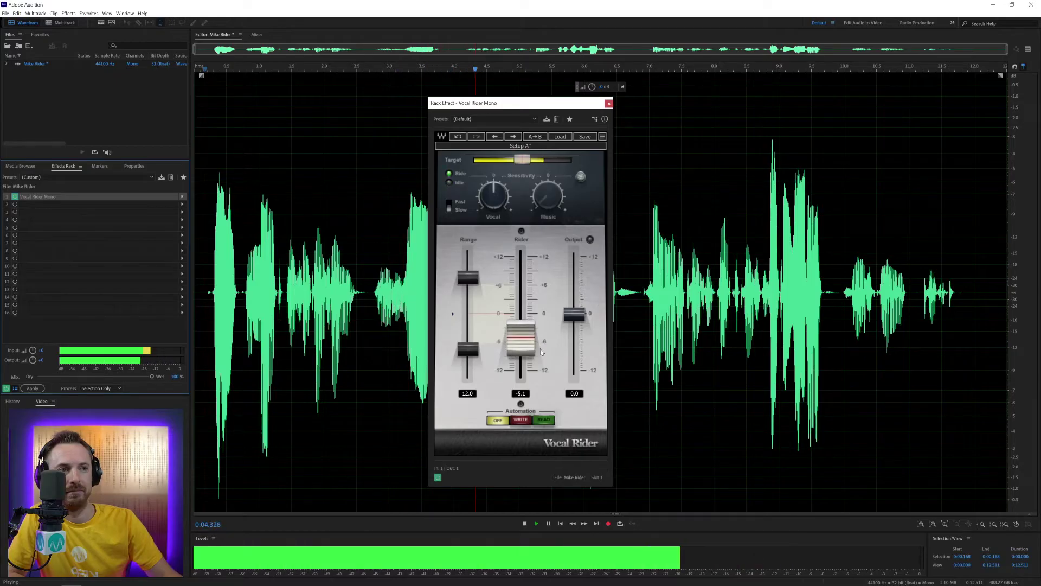
key("space")
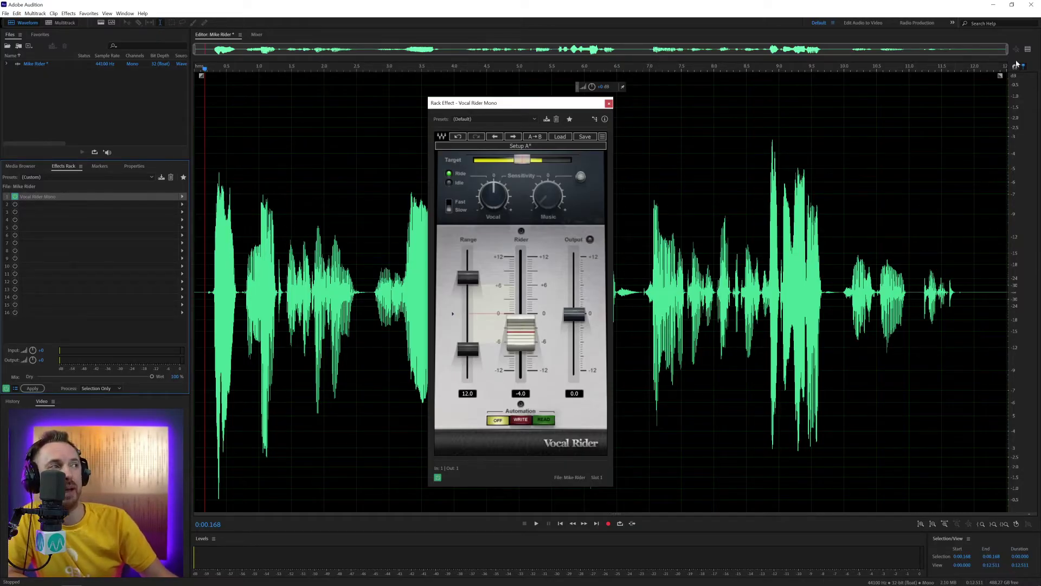
Step: Show the preview editor for comparing the processed waveform, and switch Vocal Rider's response speed to Fast
left_click(1027, 49)
left_click_drag(551, 113, 834, 121)
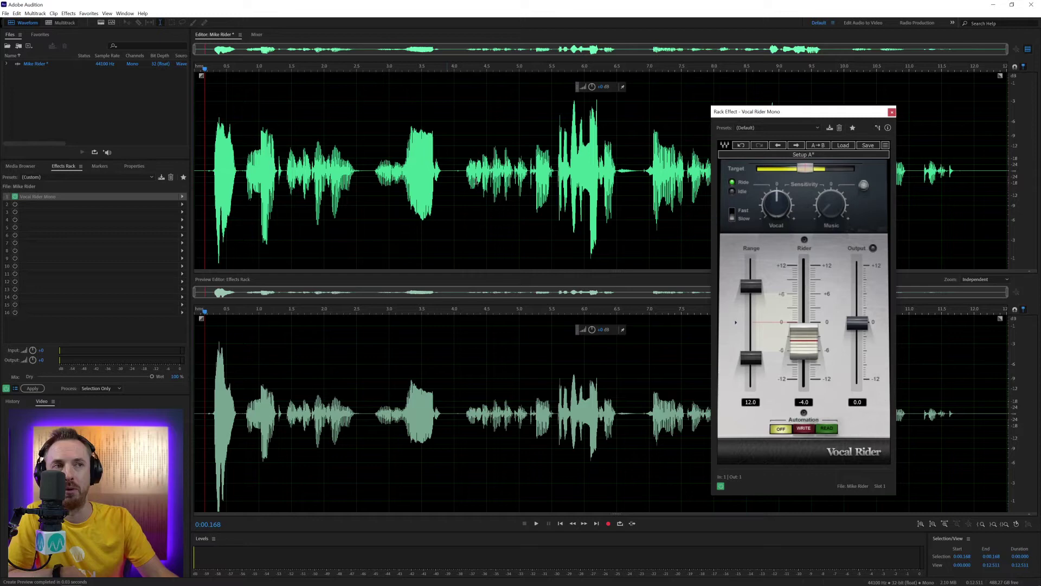
left_click(733, 216)
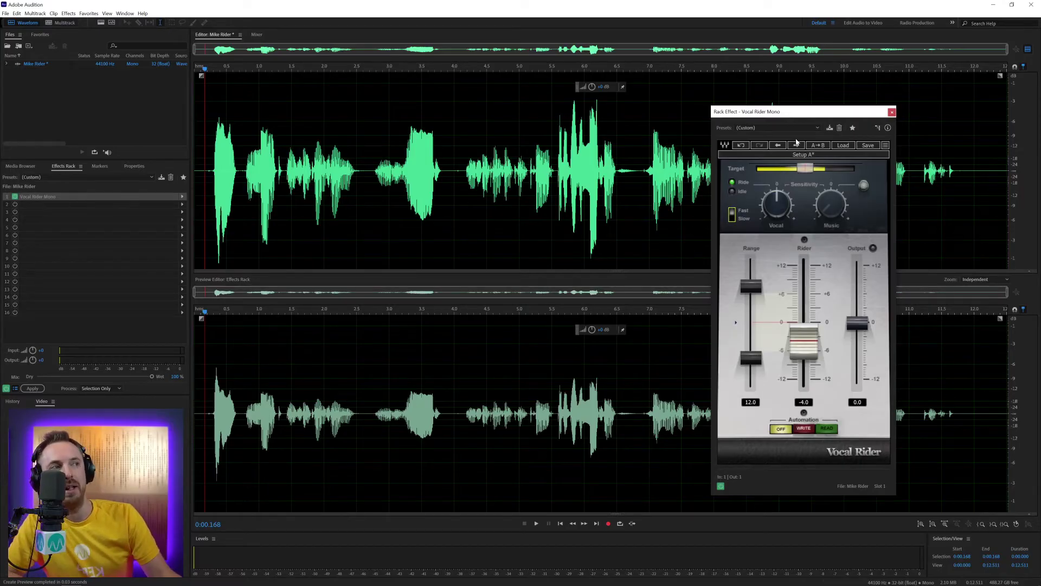
left_click_drag(780, 117, 486, 119)
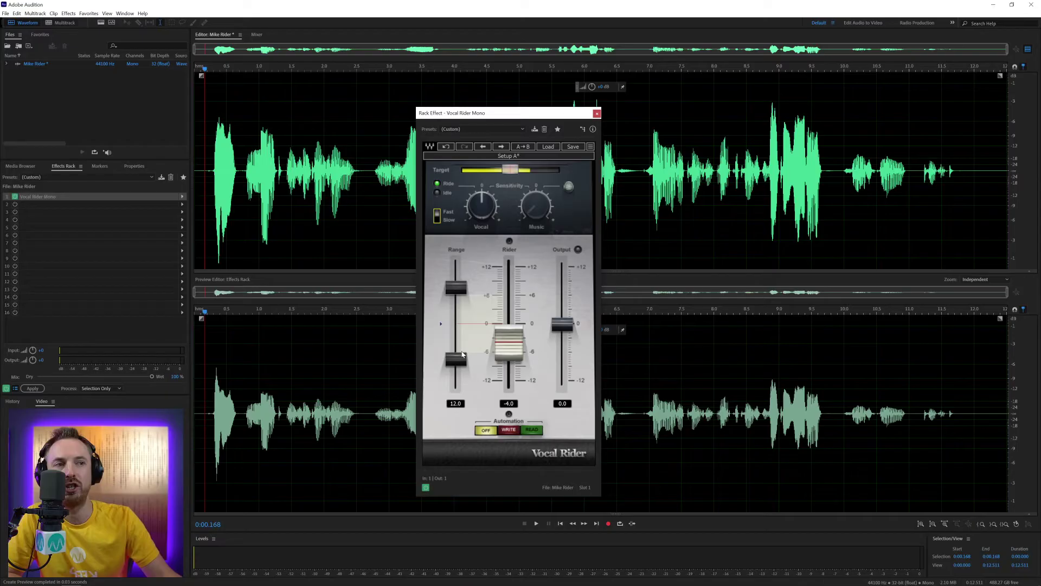
Step: Try narrowing Vocal Rider's range to 2.2 by adjusting its upper and lower limits
left_click_drag(462, 292, 456, 324)
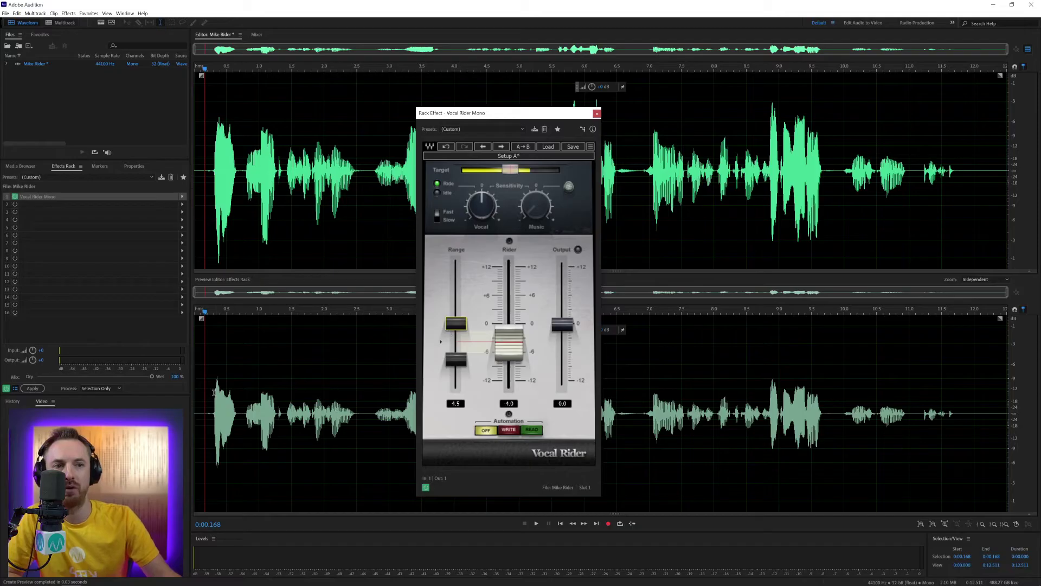
left_click_drag(461, 362, 461, 372)
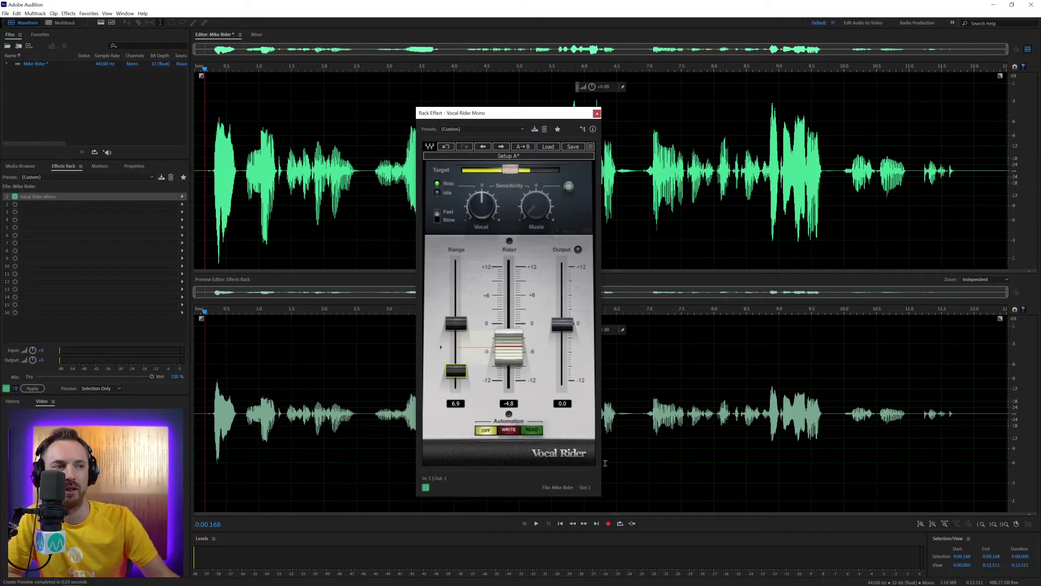
left_click_drag(457, 374, 455, 352)
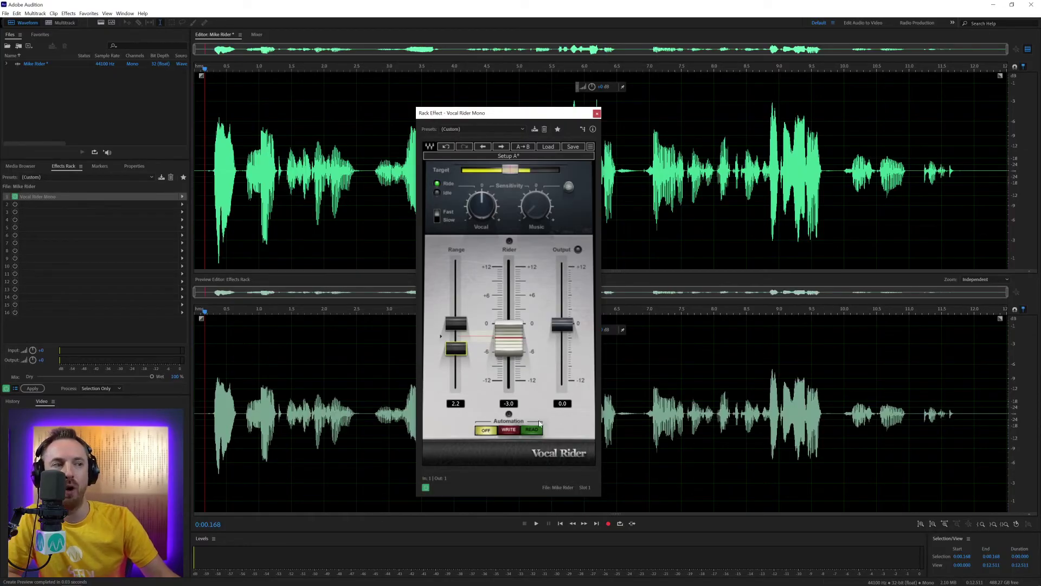
Step: Try the Low Rider preset on Vocal Rider, and restore the (Default) preset
left_click(475, 132)
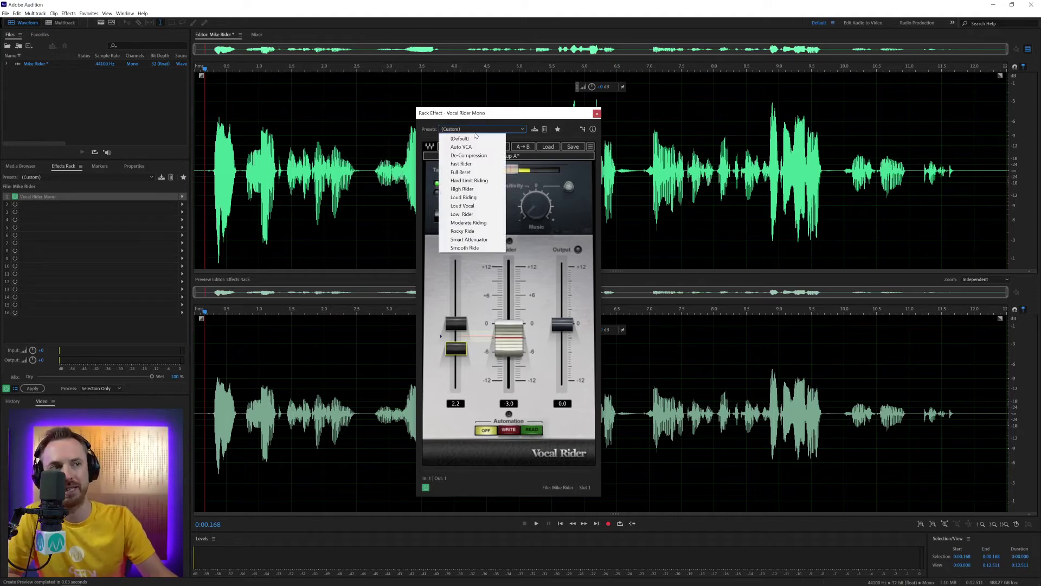
left_click(462, 214)
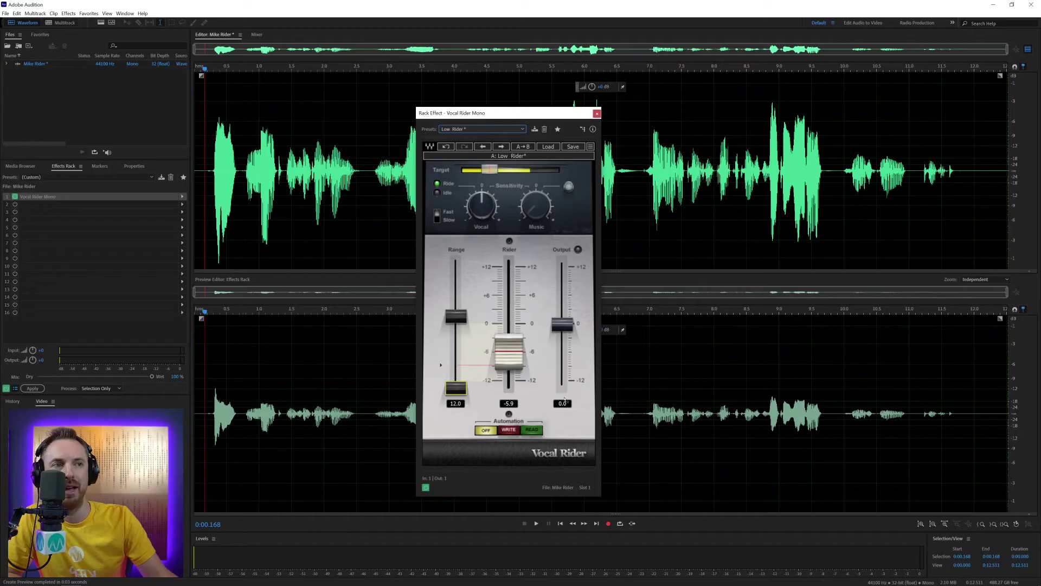
left_click(471, 129)
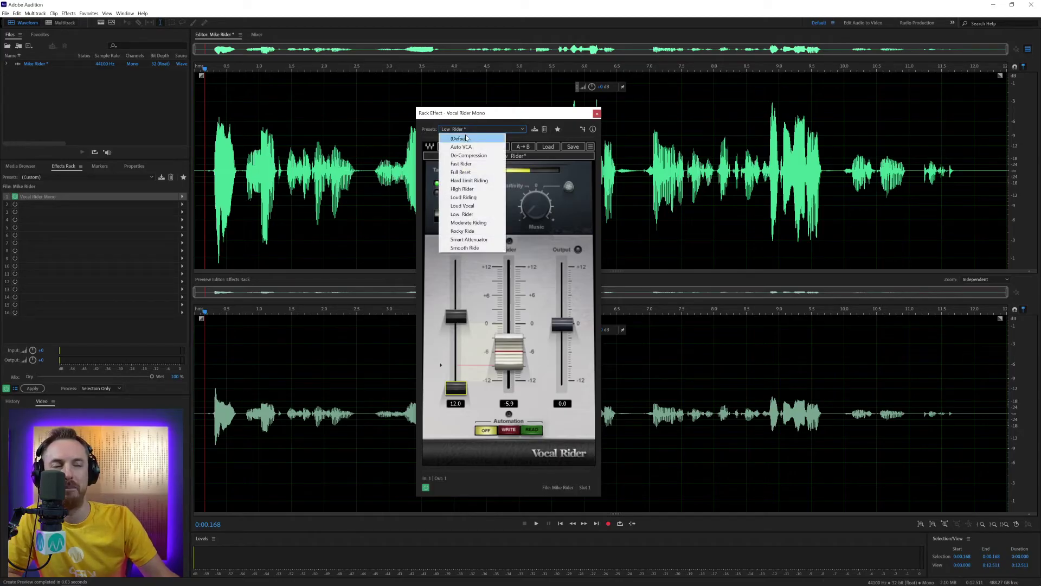
left_click(466, 139)
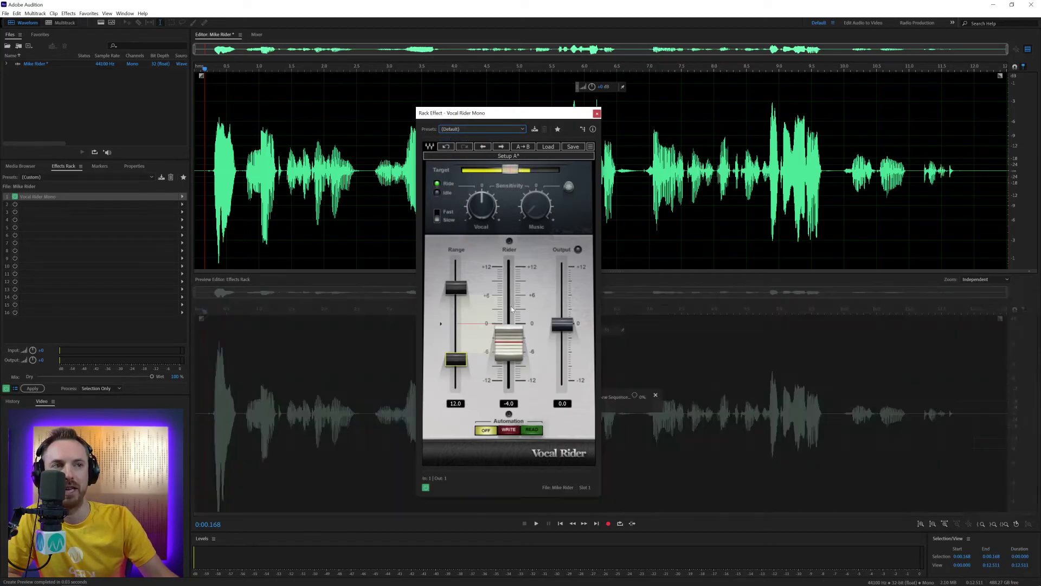
Step: Set Vocal Rider to Fast response with a Vocal sensitivity of 8.7, and lower the upper range limit to narrow the range to 3.4
left_click(438, 219)
left_click(439, 218)
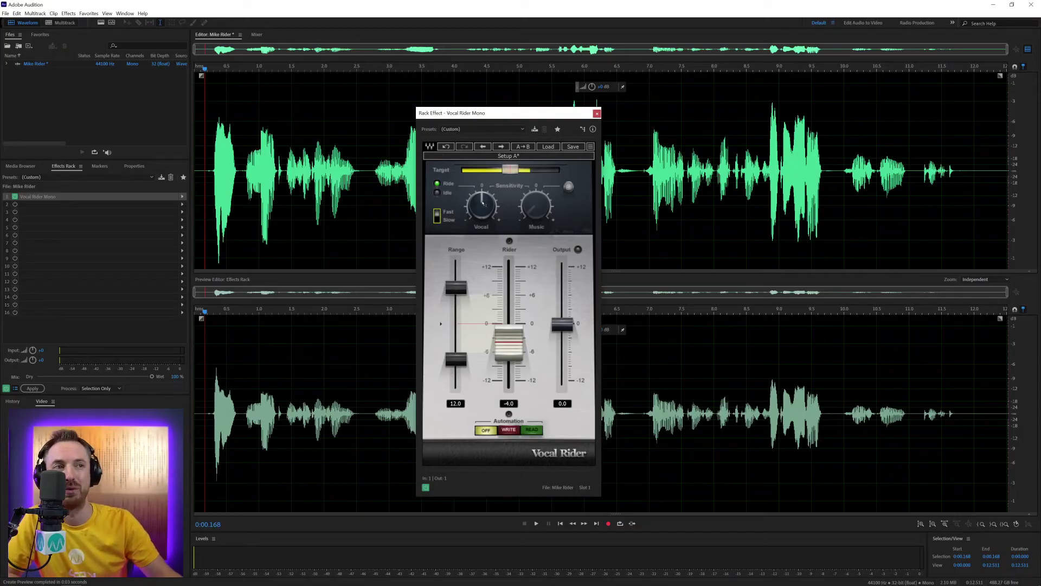
left_click_drag(482, 206, 481, 198)
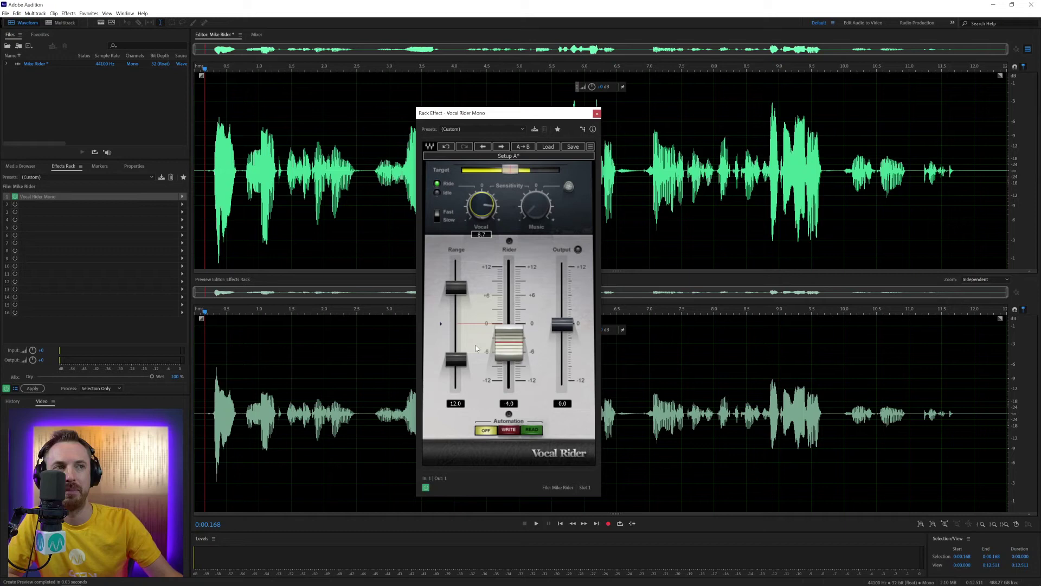
left_click_drag(457, 294, 455, 329)
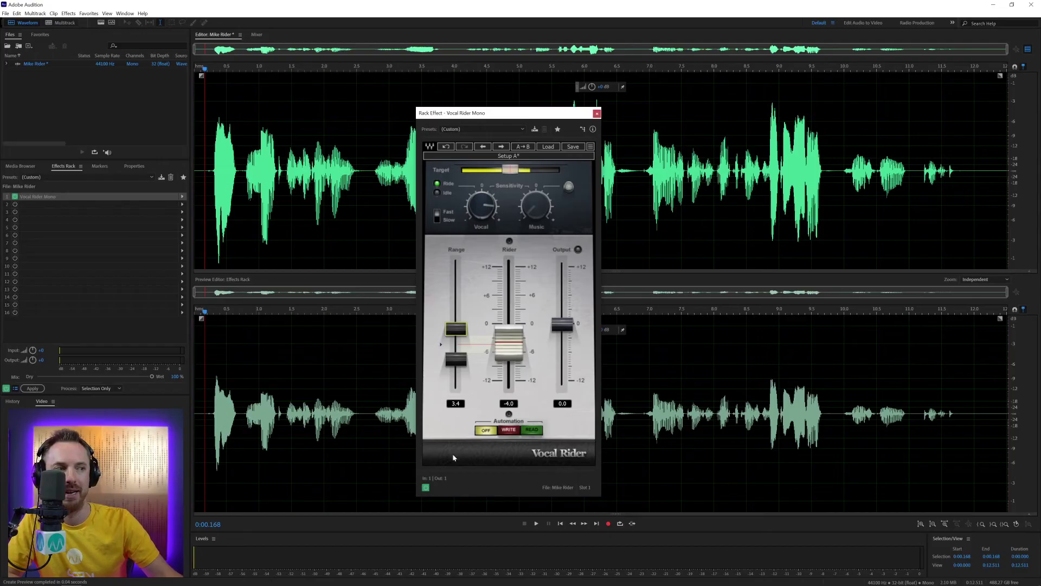
Step: Apply the effects rack to the recording, hide the preview editor, and clear the waveform selection
left_click(33, 388)
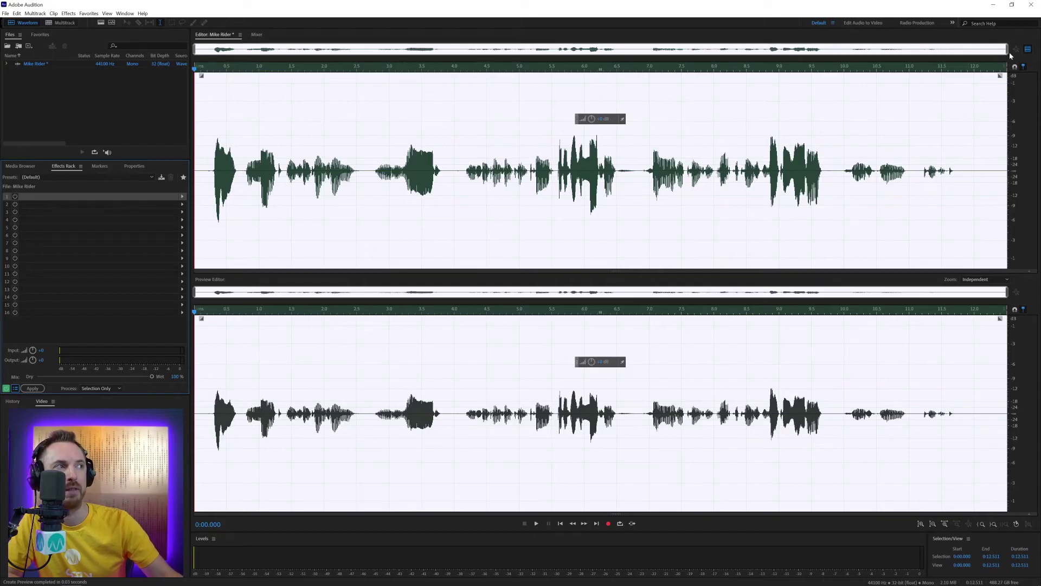
left_click(1028, 50)
left_click(714, 226)
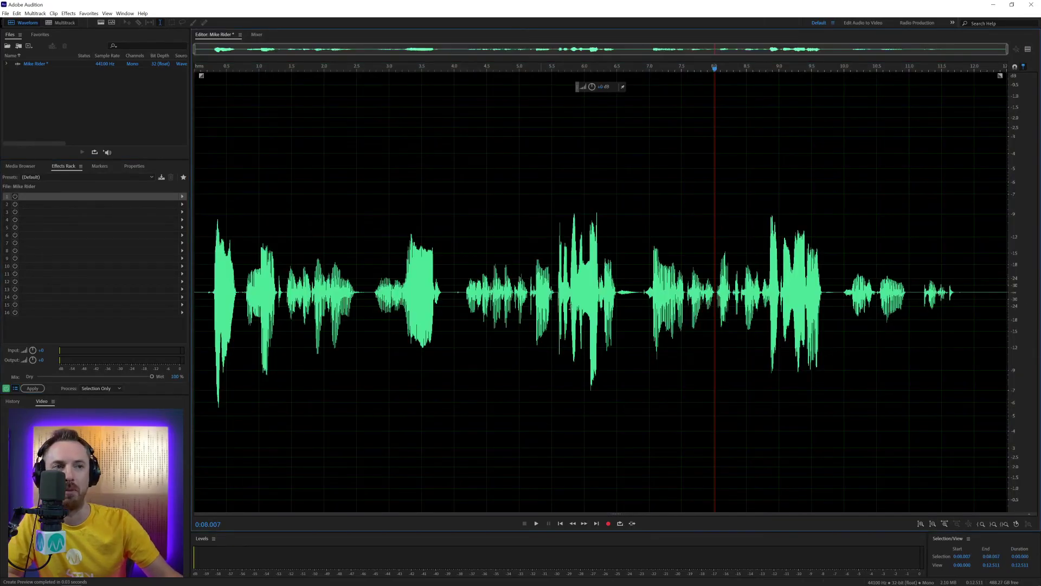